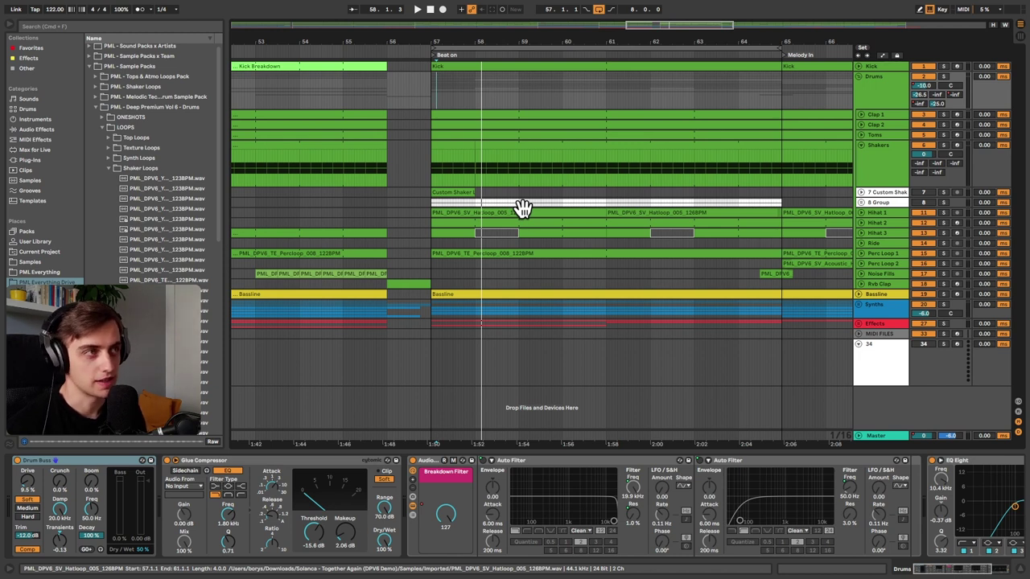
# Start playback of the arrangement
pyautogui.press('space')
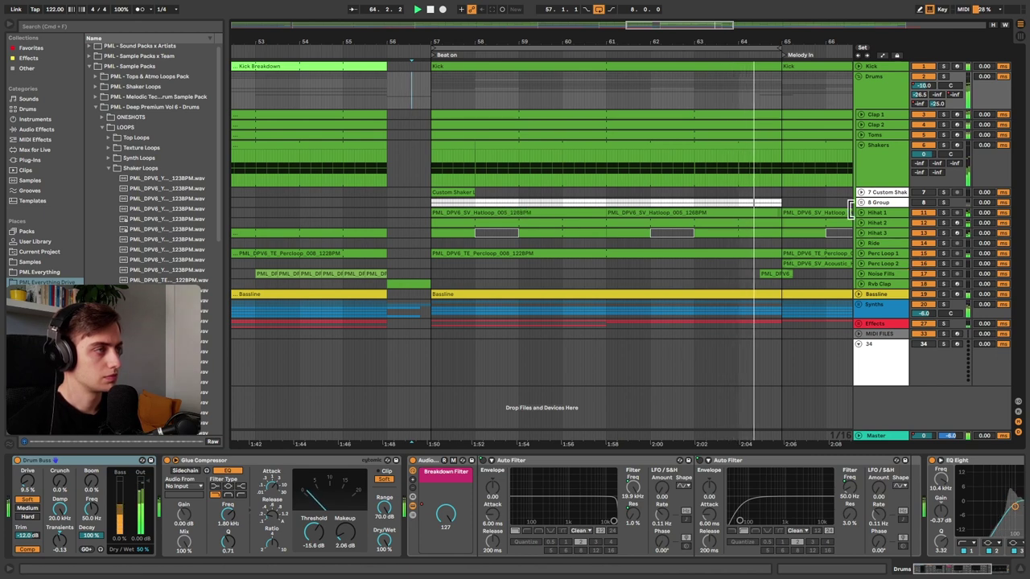
# Zoom to bars 70–84, unfold the Ride track, and keep the Shaper bend at 31 %
pyautogui.moveTo(777, 31); pyautogui.dragTo(653, 99)
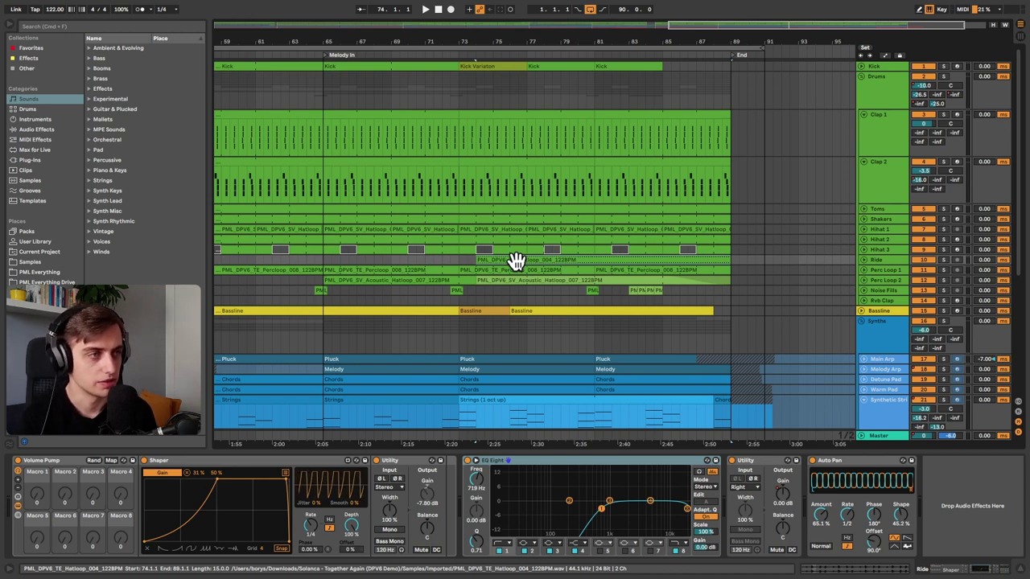
pyautogui.moveTo(520, 42); pyautogui.dragTo(694, 175)
pyautogui.click(866, 262)
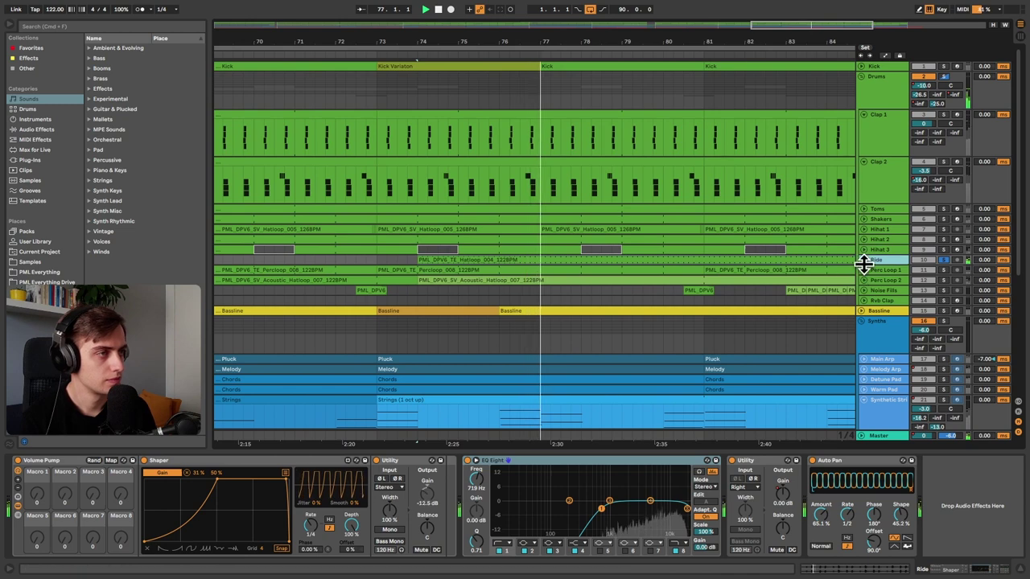
pyautogui.click(864, 260)
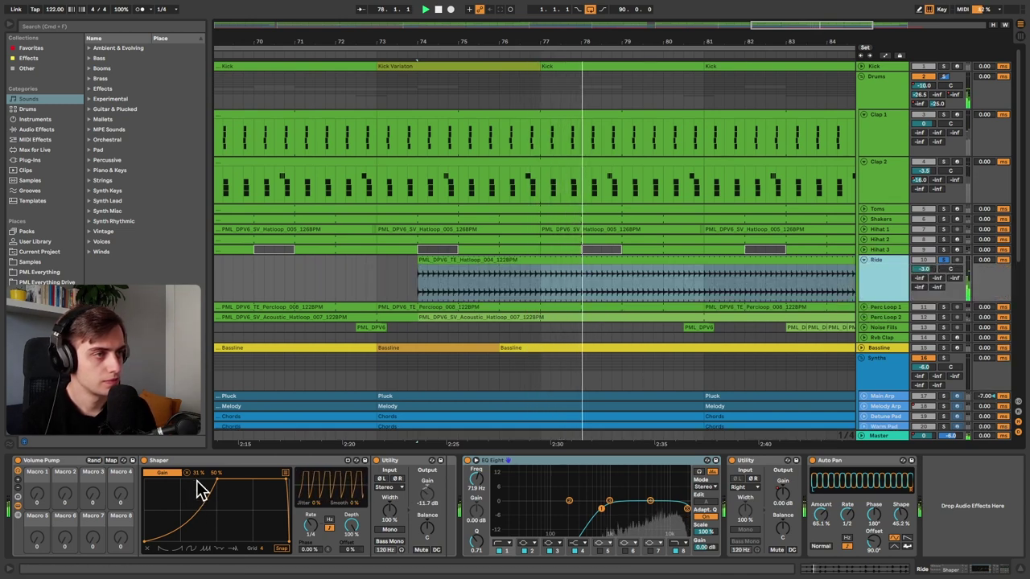
pyautogui.moveTo(201, 485); pyautogui.dragTo(201, 507)
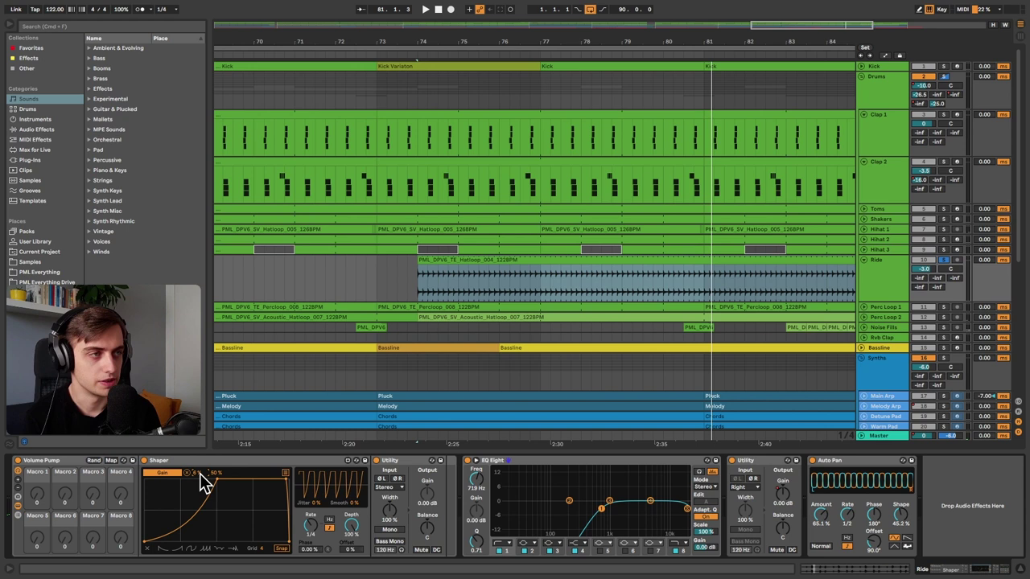
pyautogui.moveTo(201, 483); pyautogui.dragTo(201, 461)
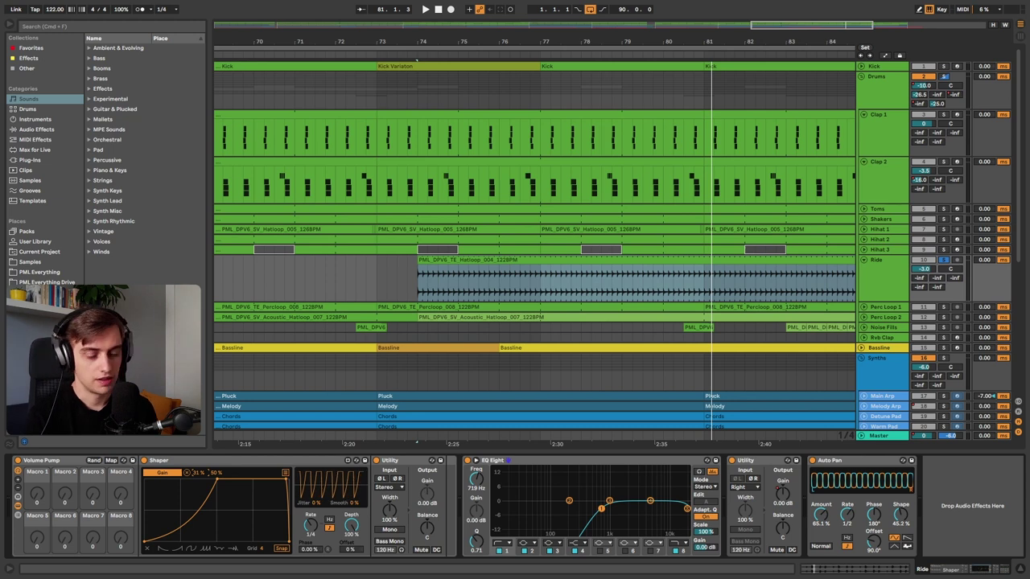
pyautogui.click(65, 459)
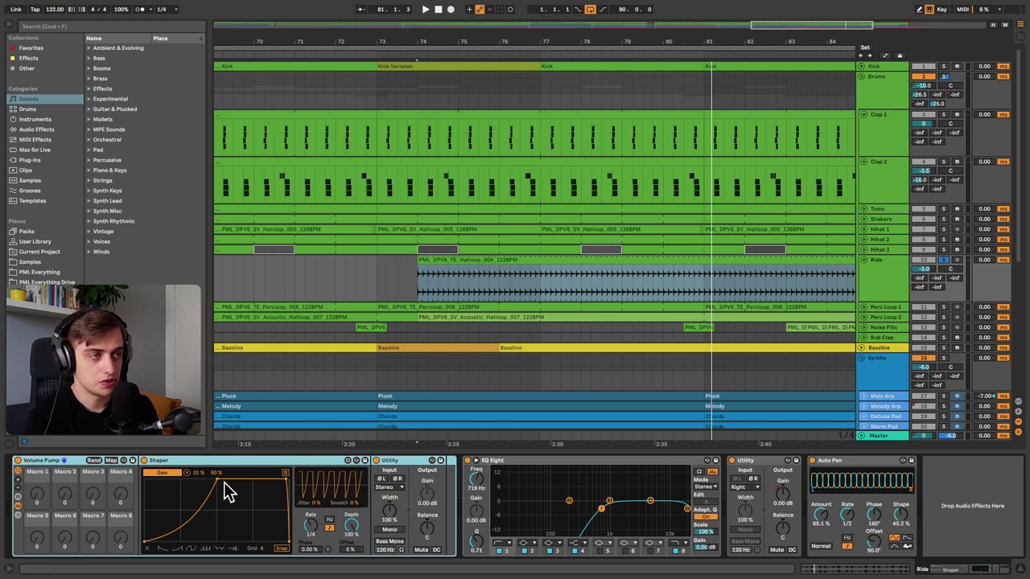
# Make the Shaper curve rise steeply then stay flat, and fold the Volume Pump rack
pyautogui.moveTo(222, 482)
pyautogui.mouseDown()
pyautogui.moveTo(230, 490)
pyautogui.moveTo(177, 488)
pyautogui.moveTo(164, 477)
pyautogui.moveTo(235, 473)
pyautogui.moveTo(209, 475)
pyautogui.moveTo(218, 473)
pyautogui.mouseUp()
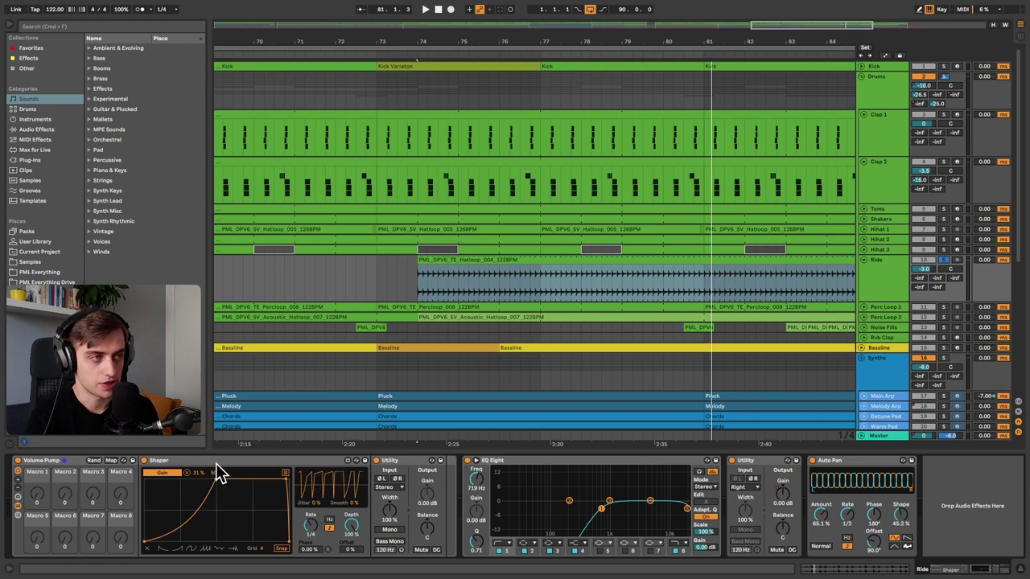
pyautogui.doubleClick(36, 461)
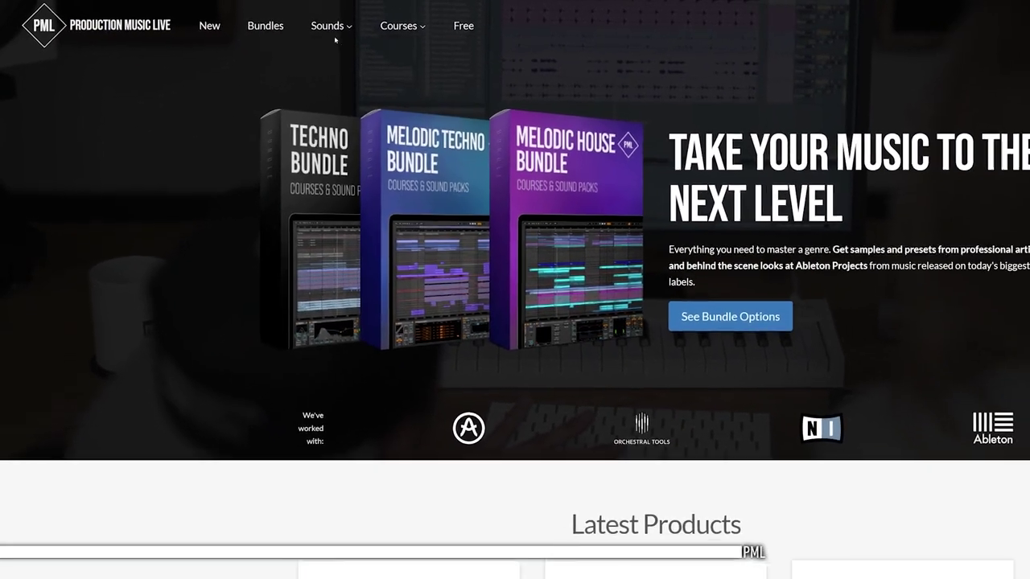
# Scroll the course library and open the Foundations Part 4 - Ableton Session lessons
pyautogui.moveTo(386, 29)
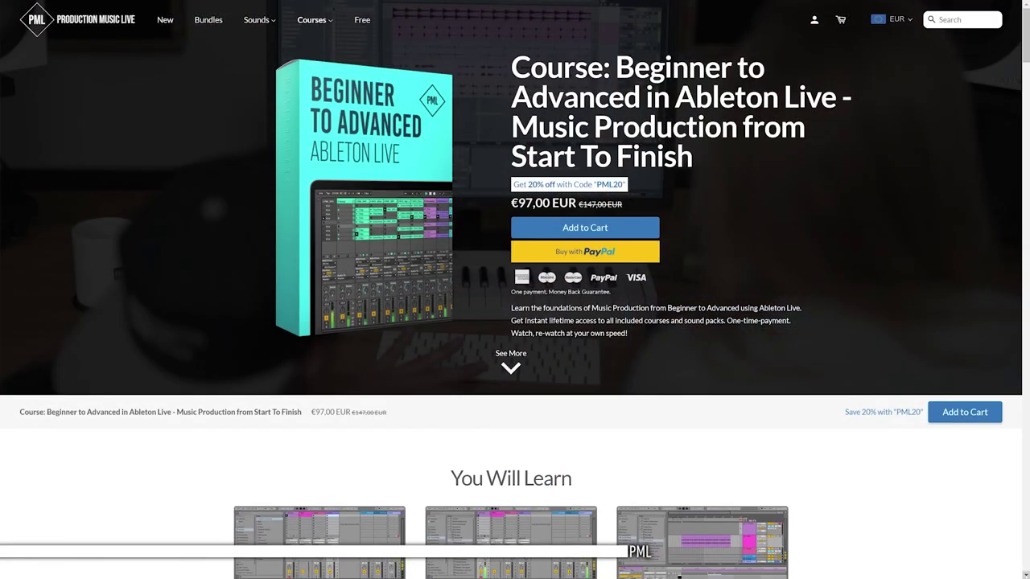
pyautogui.scroll(-5, 515, 290)
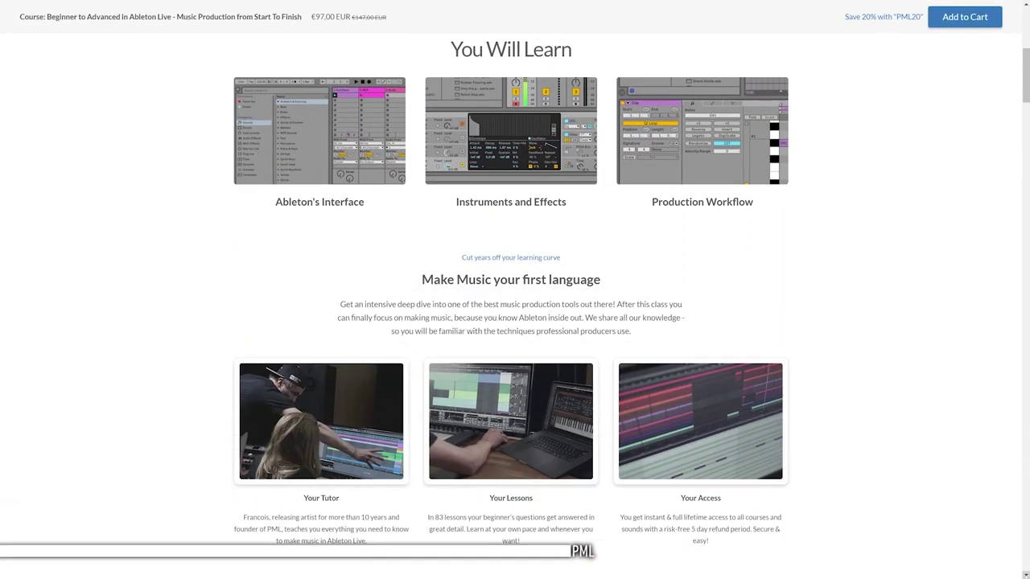
pyautogui.scroll(-5, 515, 290)
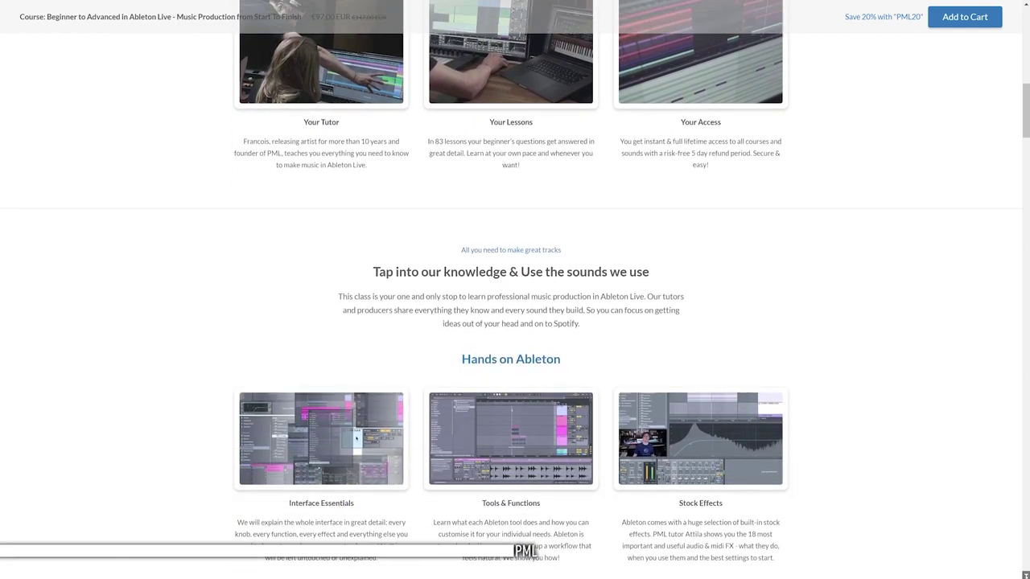
pyautogui.scroll(-2, 515, 289)
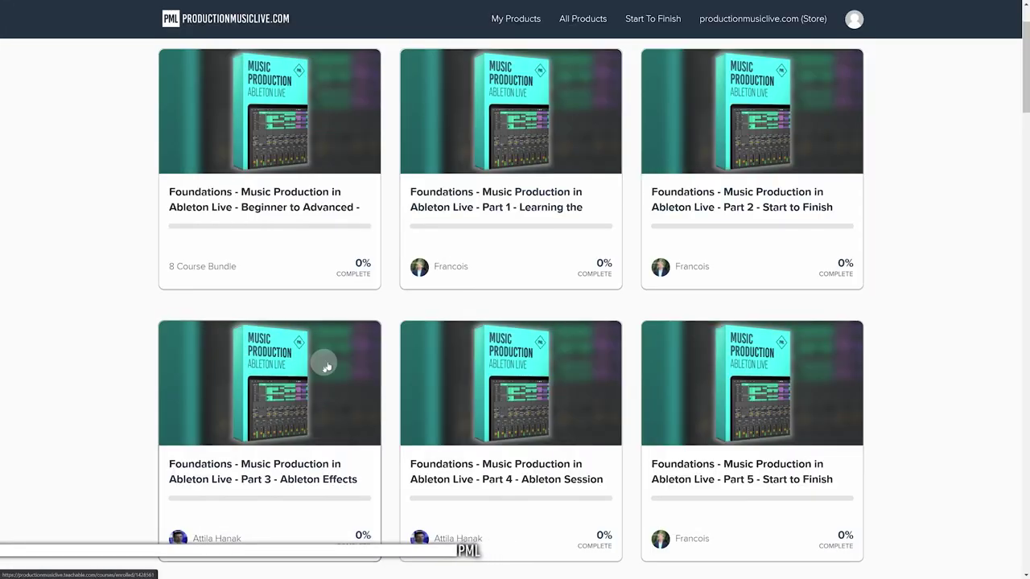
pyautogui.click(509, 184)
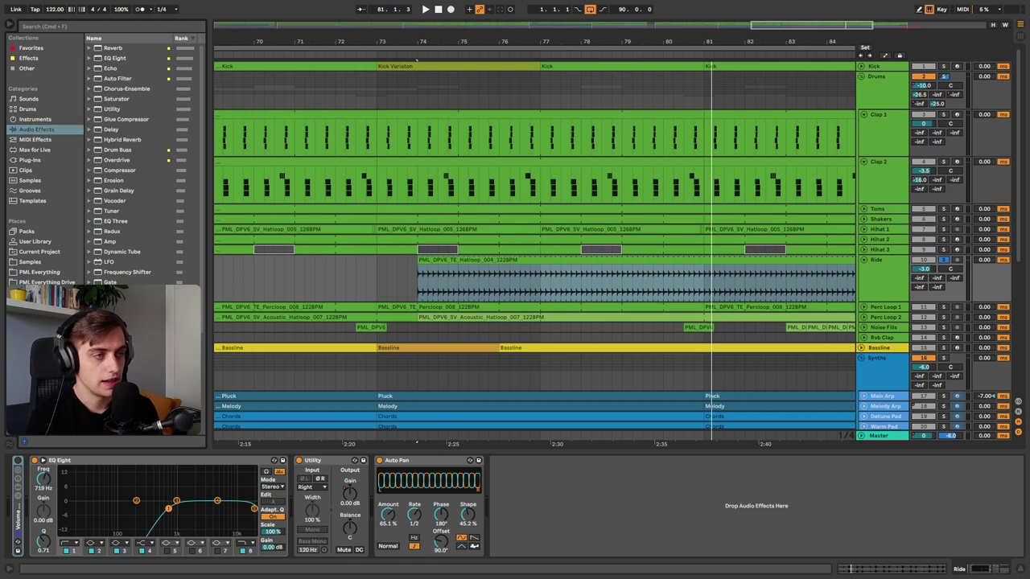
# Insert a Shaper then a Utility at the chain start, mapping the Shaper to Utility Gain
pyautogui.moveTo(112, 338); pyautogui.dragTo(31, 489)
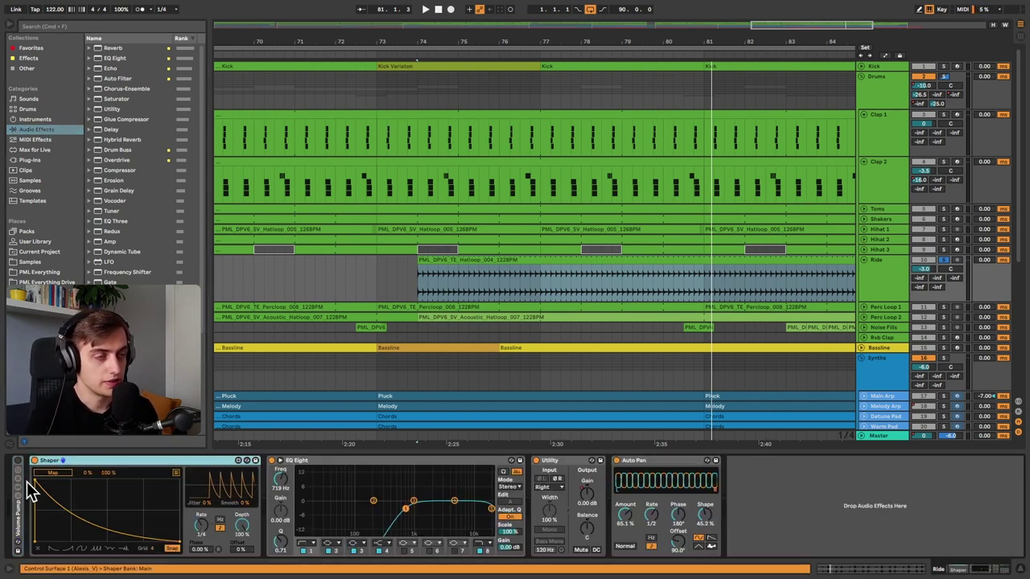
pyautogui.press('space')
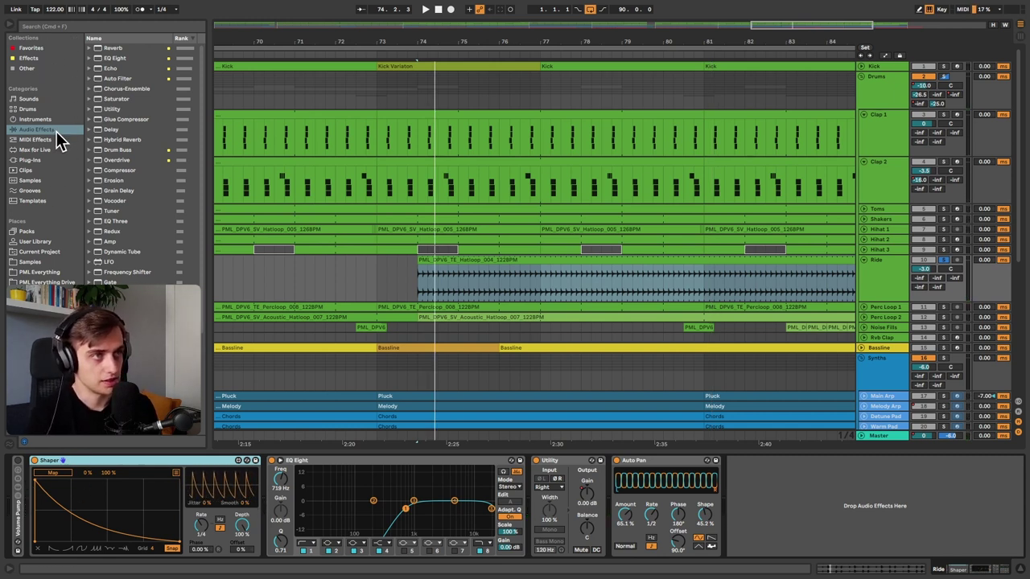
pyautogui.moveTo(115, 109); pyautogui.dragTo(277, 527)
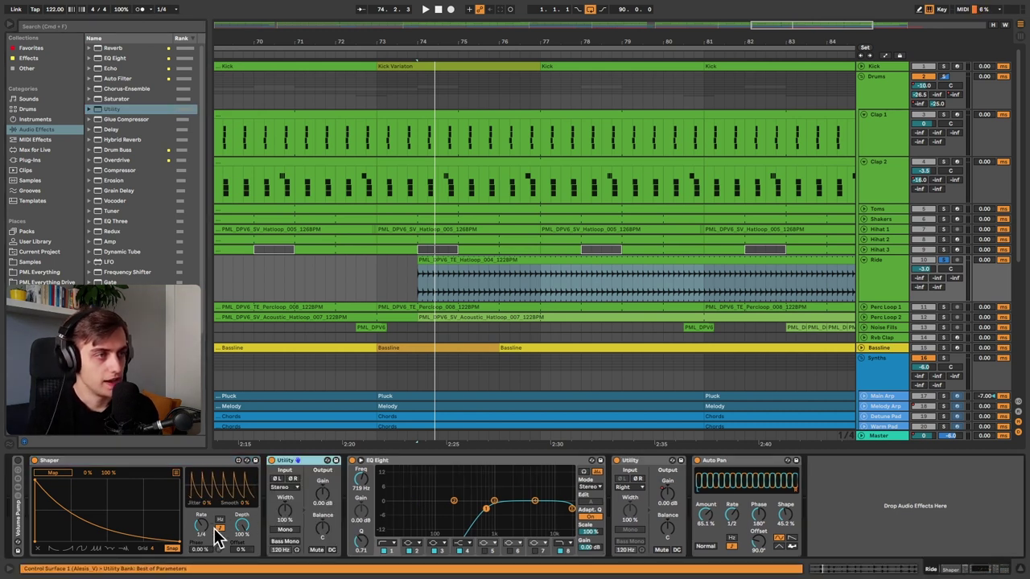
pyautogui.click(54, 473)
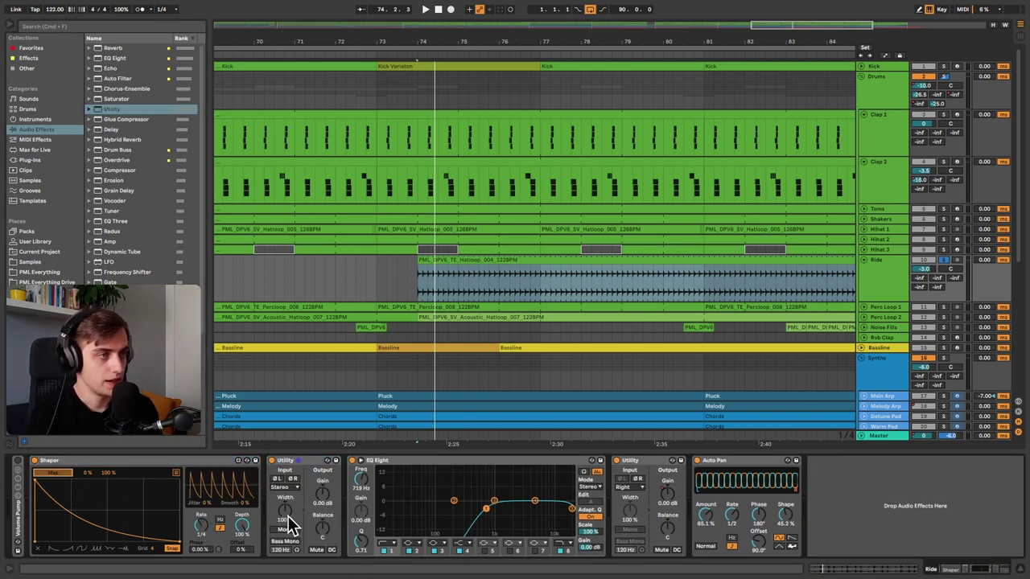
pyautogui.click(322, 494)
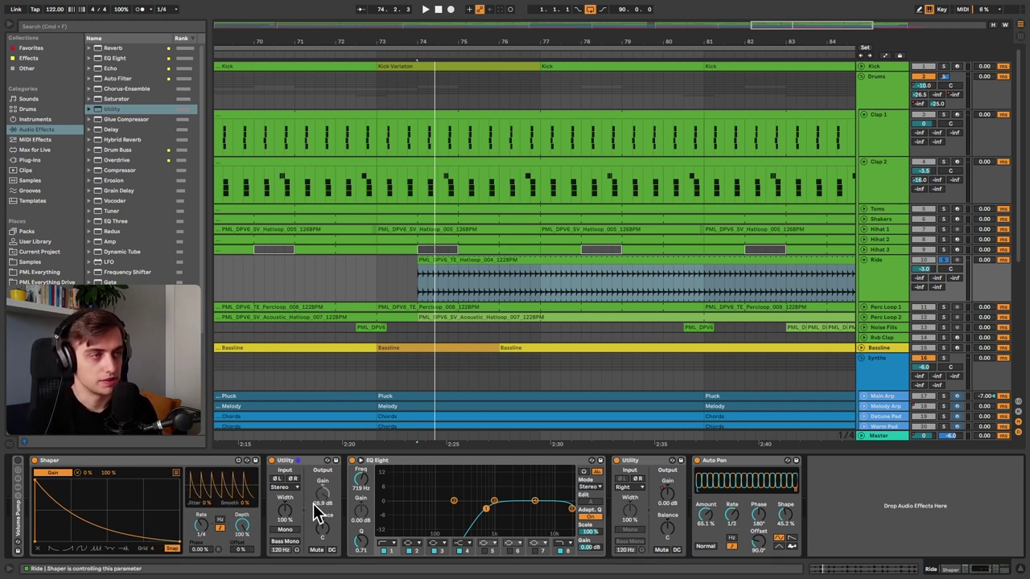
# Change the Shaper from a four-ramp shape to a single exponential rise
pyautogui.click(98, 550)
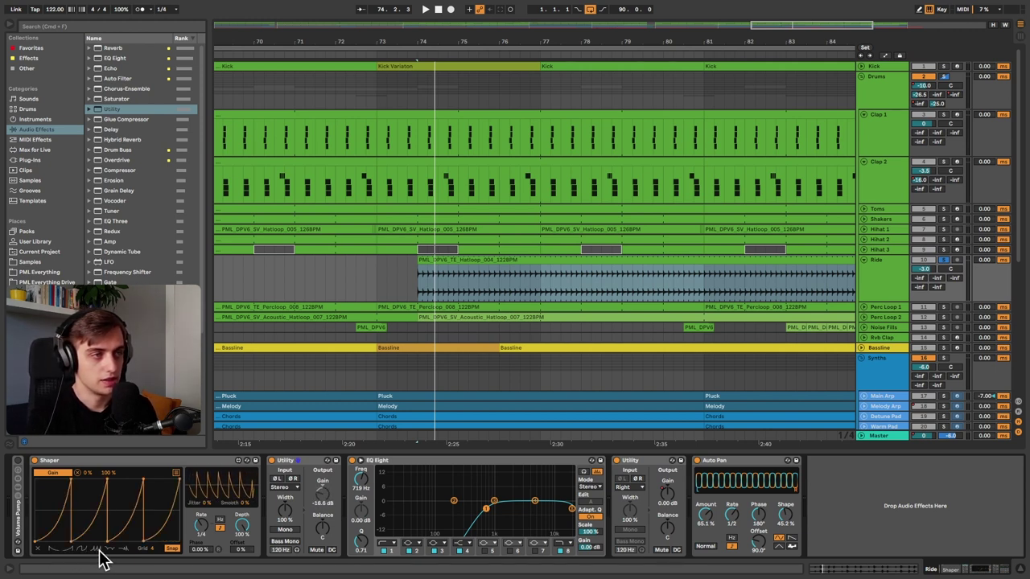
pyautogui.click(53, 550)
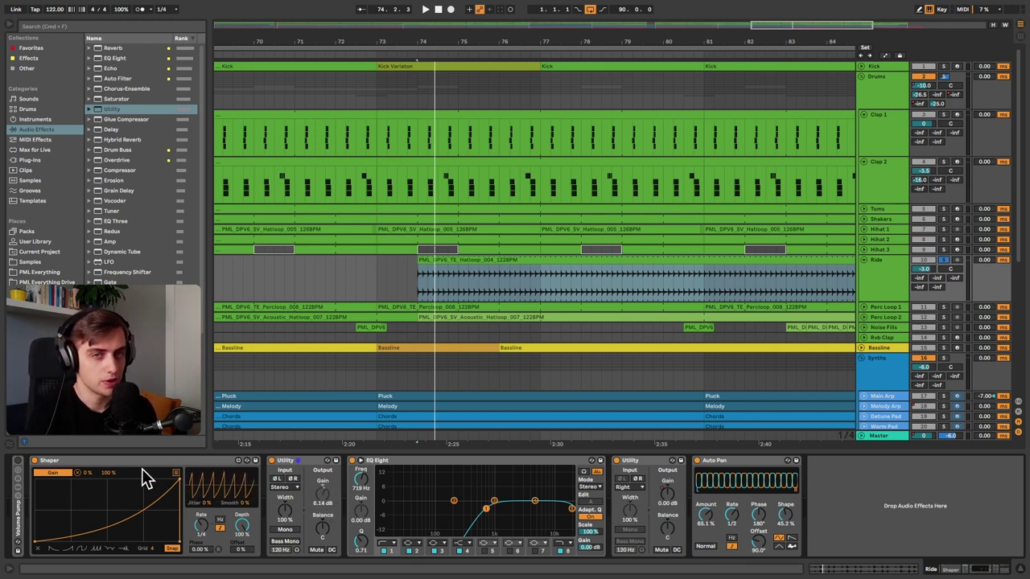
# Limit Shaper Gain modulation to 34–50 % and draw a quick rise holding flat to the end
pyautogui.moveTo(106, 471); pyautogui.dragTo(106, 459)
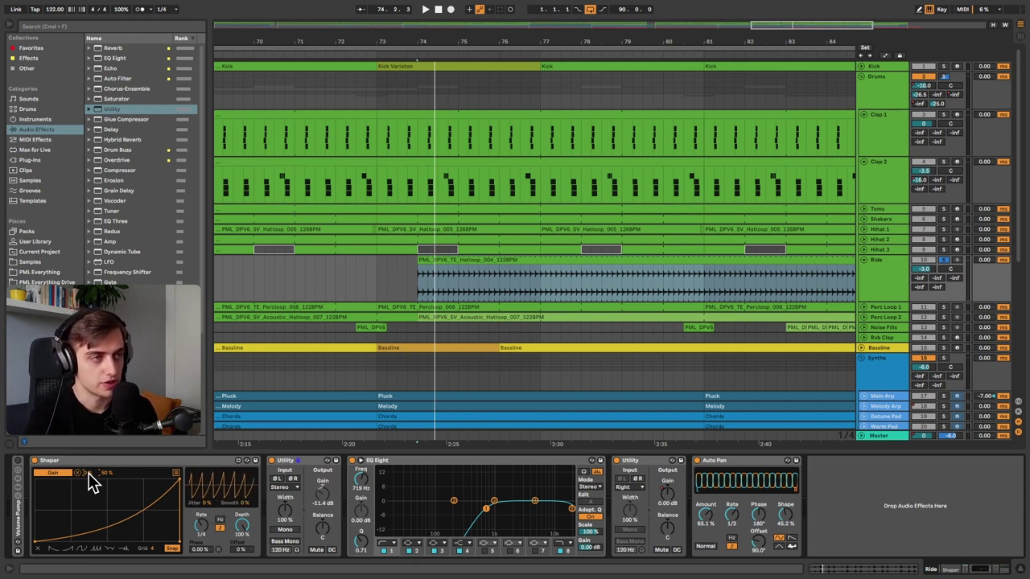
pyautogui.moveTo(88, 473); pyautogui.dragTo(88, 434)
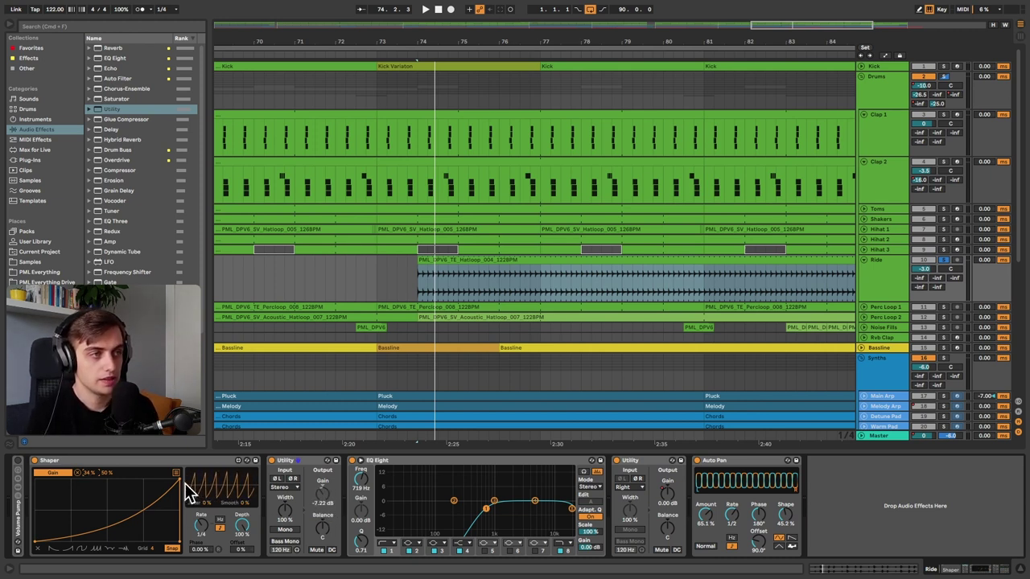
pyautogui.moveTo(180, 479); pyautogui.dragTo(71, 476)
pyautogui.click(143, 477)
pyautogui.moveTo(159, 519); pyautogui.dragTo(147, 547)
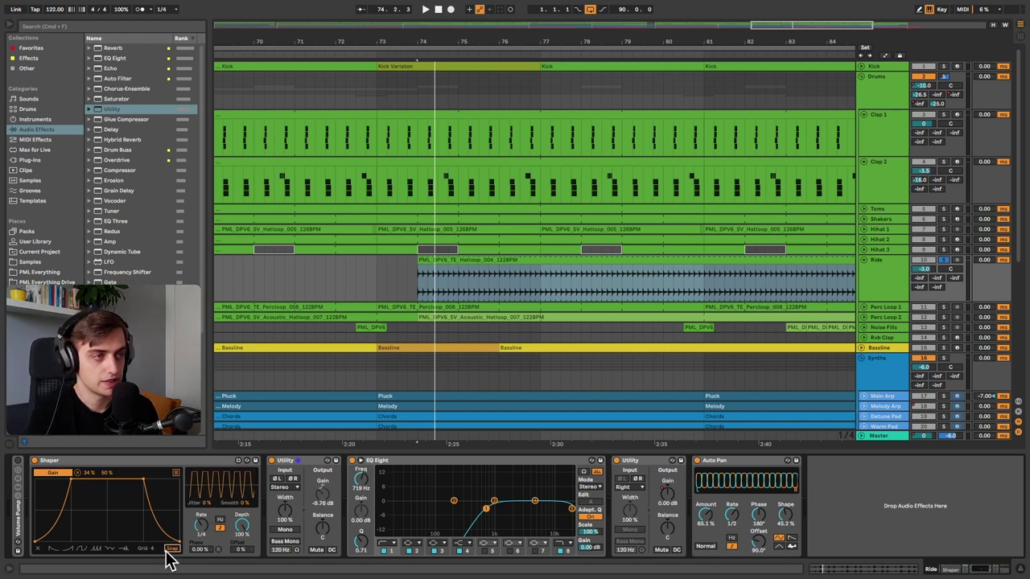
pyautogui.moveTo(144, 476); pyautogui.dragTo(173, 473)
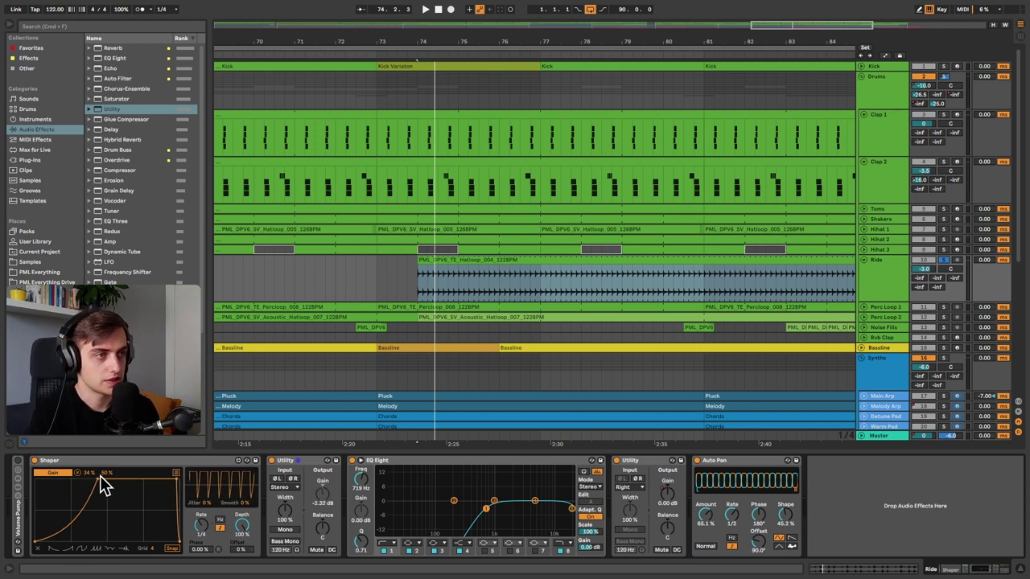
# Soften the Shaper's rise, then play the Ride comparing it with the Utility bypassed
pyautogui.moveTo(100, 476); pyautogui.dragTo(100, 472)
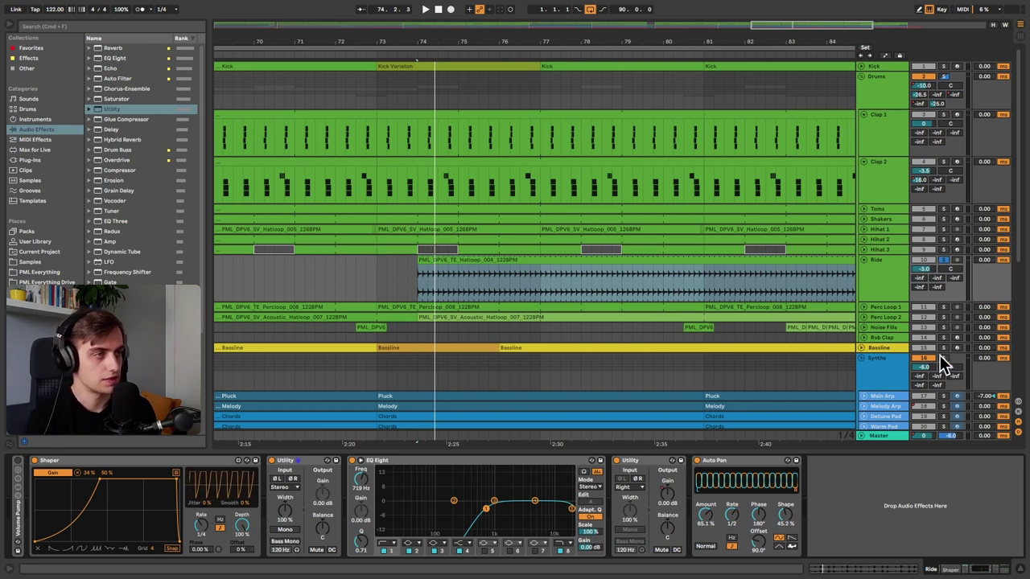
pyautogui.press('space')
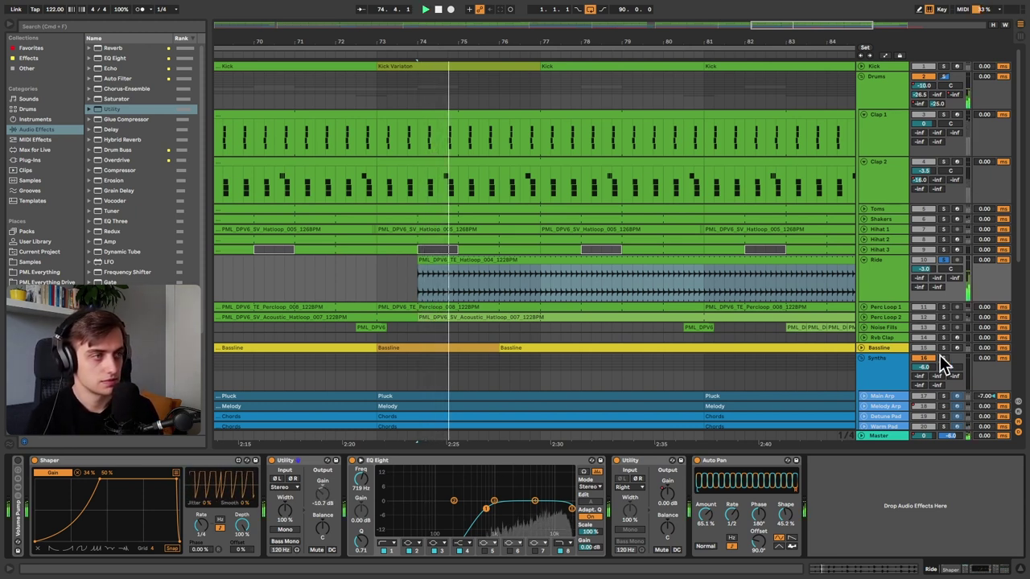
pyautogui.click(271, 460)
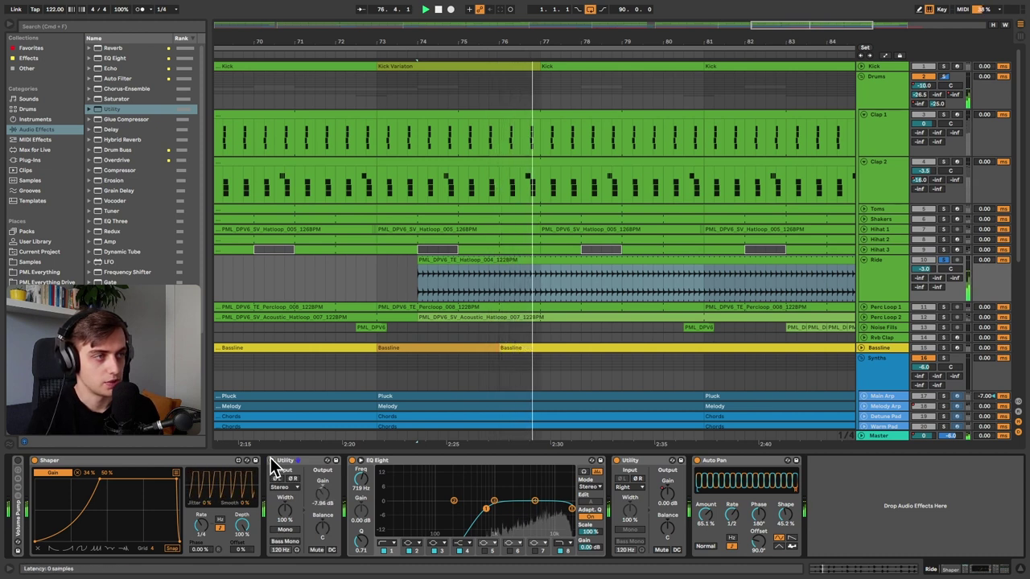
pyautogui.click(271, 460)
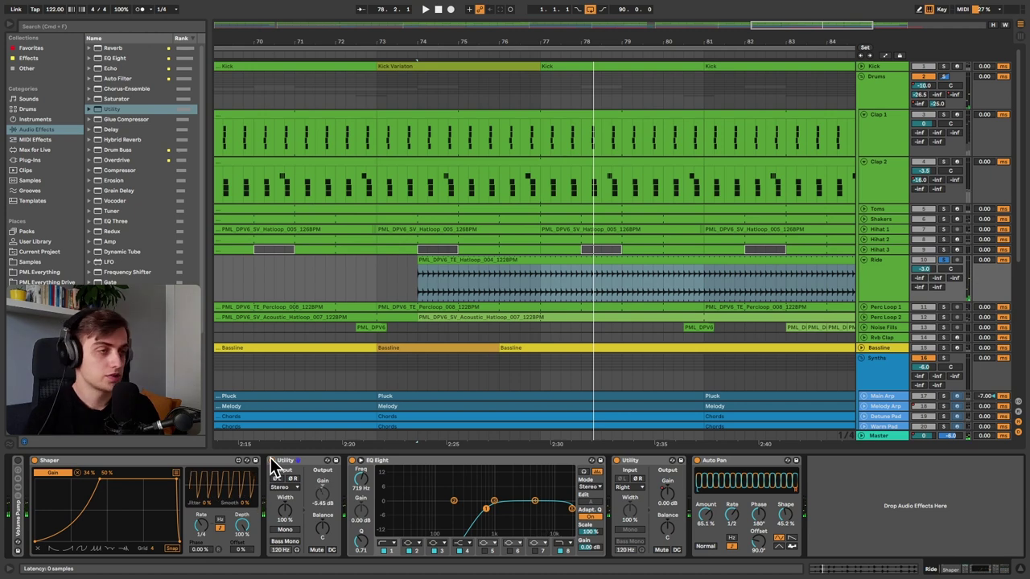
pyautogui.click(205, 460)
# Group the Shaper and Utility into an Audio Effect Rack and begin renaming it Sidechain
pyautogui.press('super+g')
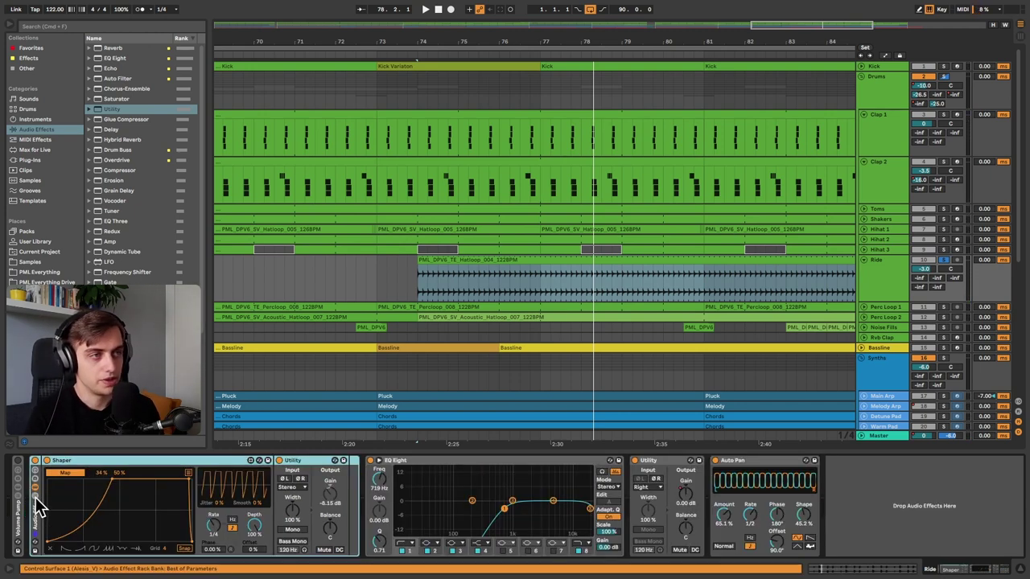
pyautogui.click(35, 488)
pyautogui.press('super+r')
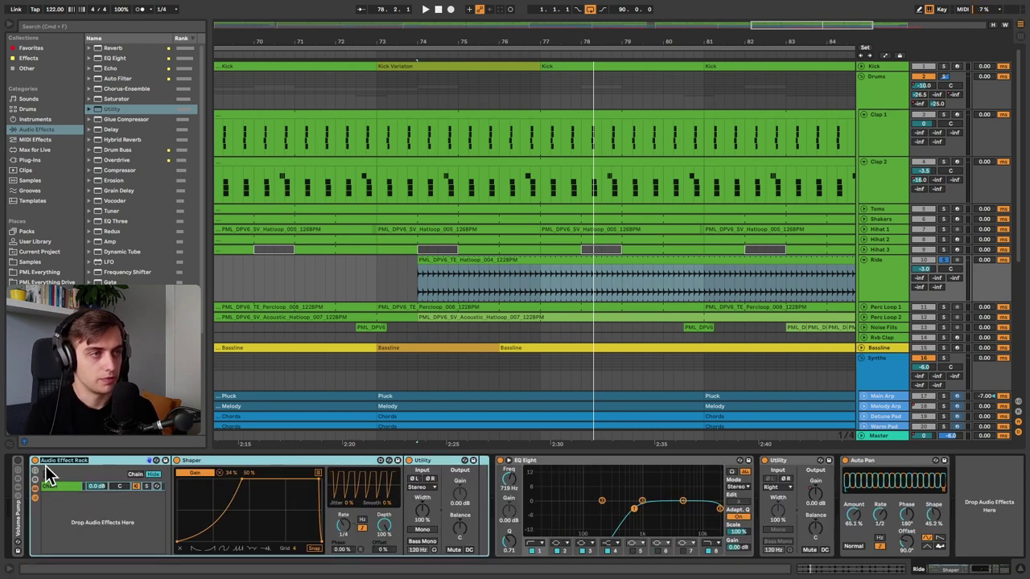